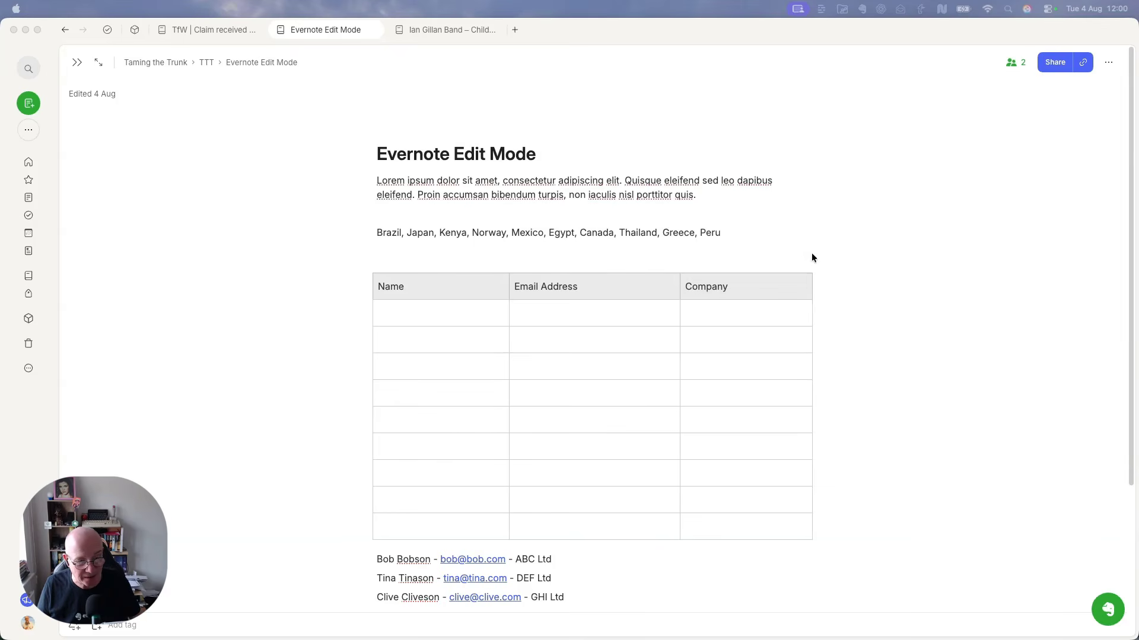
# Open the AI Assistant beside the note and check its available modes, keeping it in Edit mode.
pyautogui.click(1107, 610)
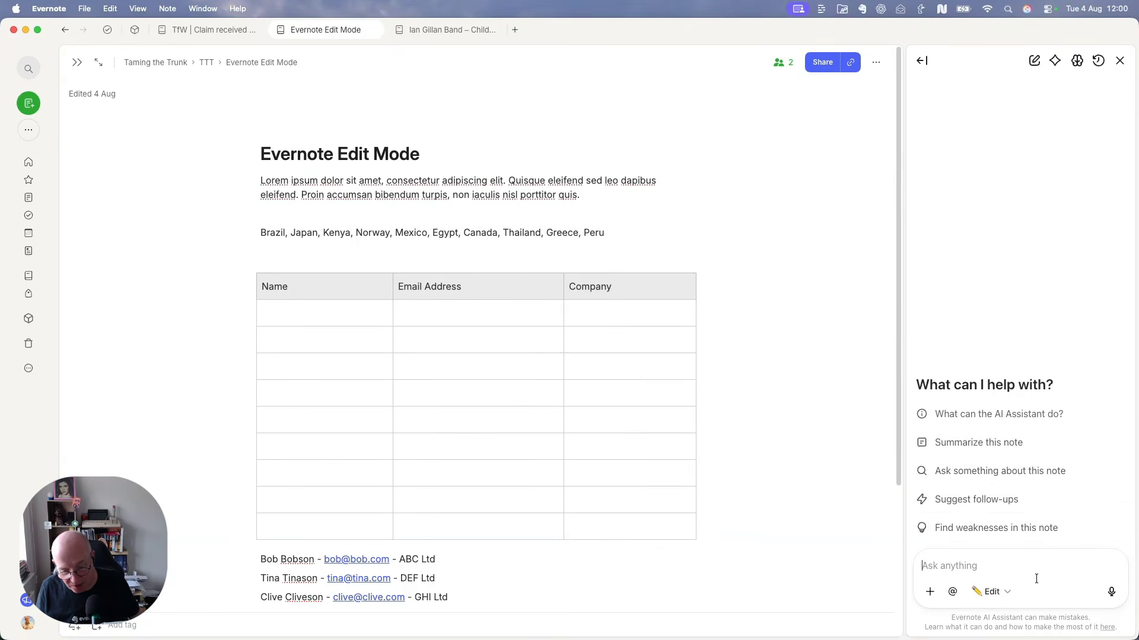
pyautogui.click(1008, 592)
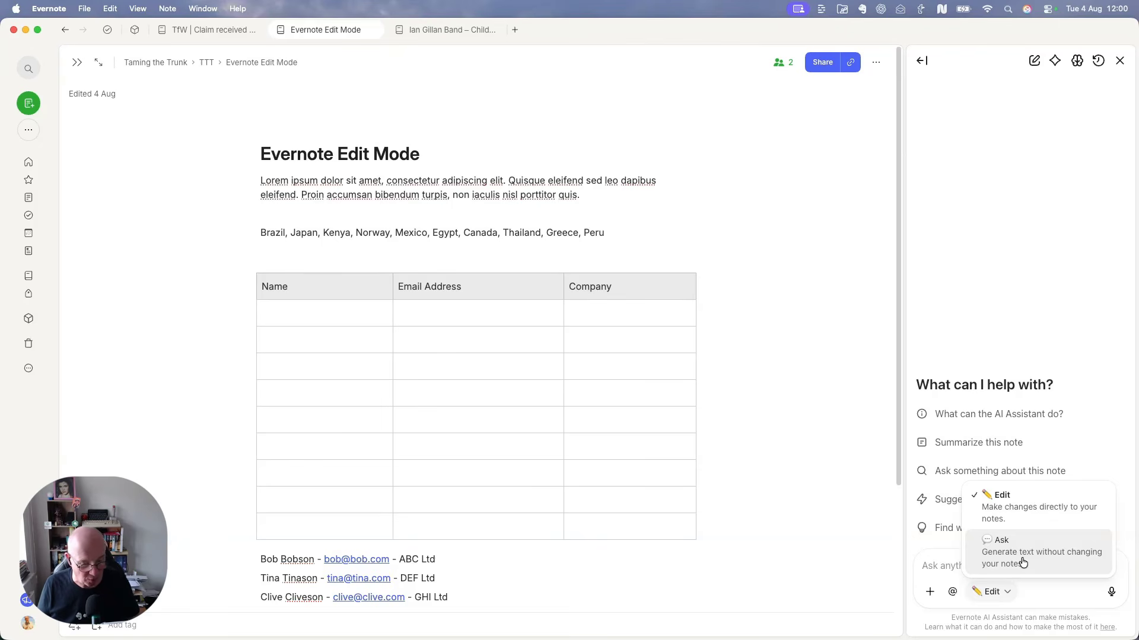
pyautogui.click(1023, 366)
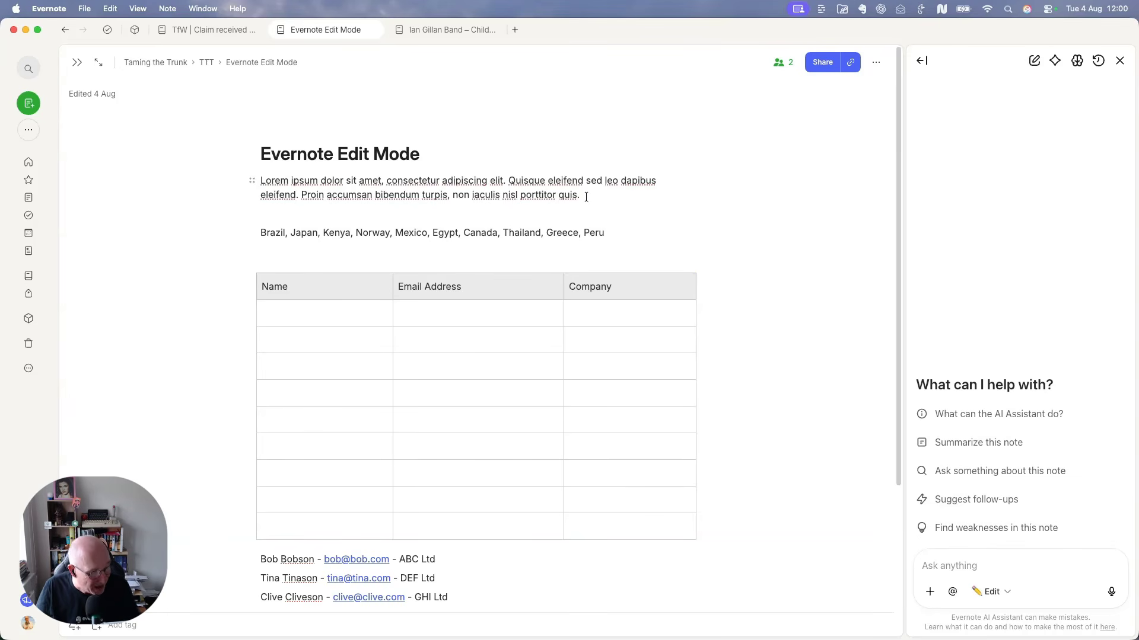
# Have the assistant turn the selected Lorem ipsum paragraph into a warning callout by voice request, and accept the change.
pyautogui.moveTo(586, 196); pyautogui.dragTo(261, 178)
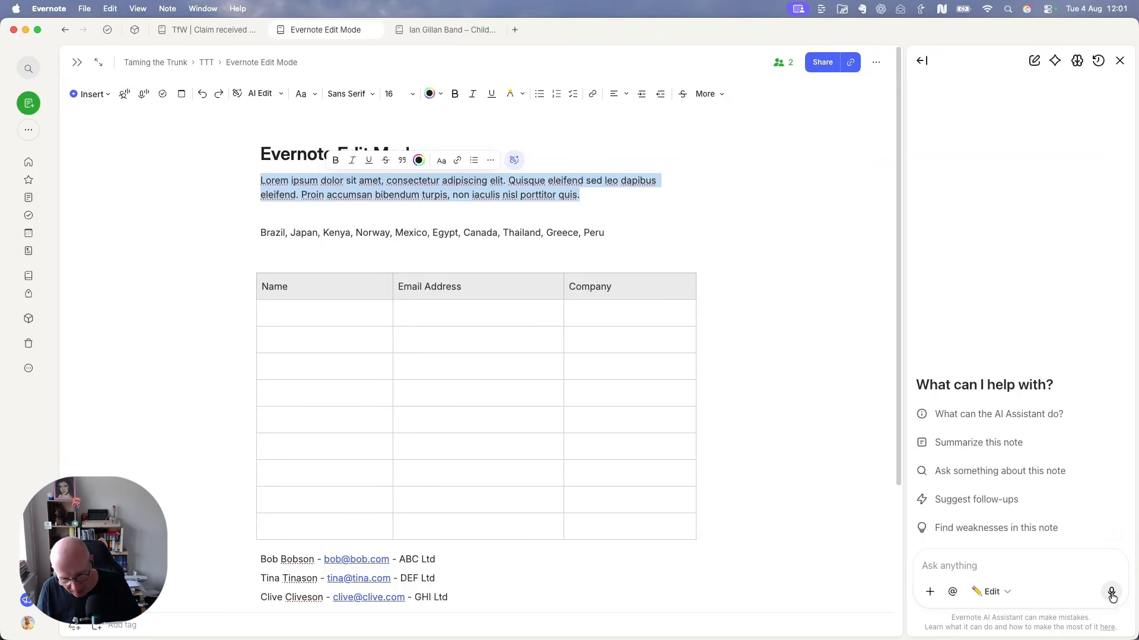
pyautogui.click(1111, 594)
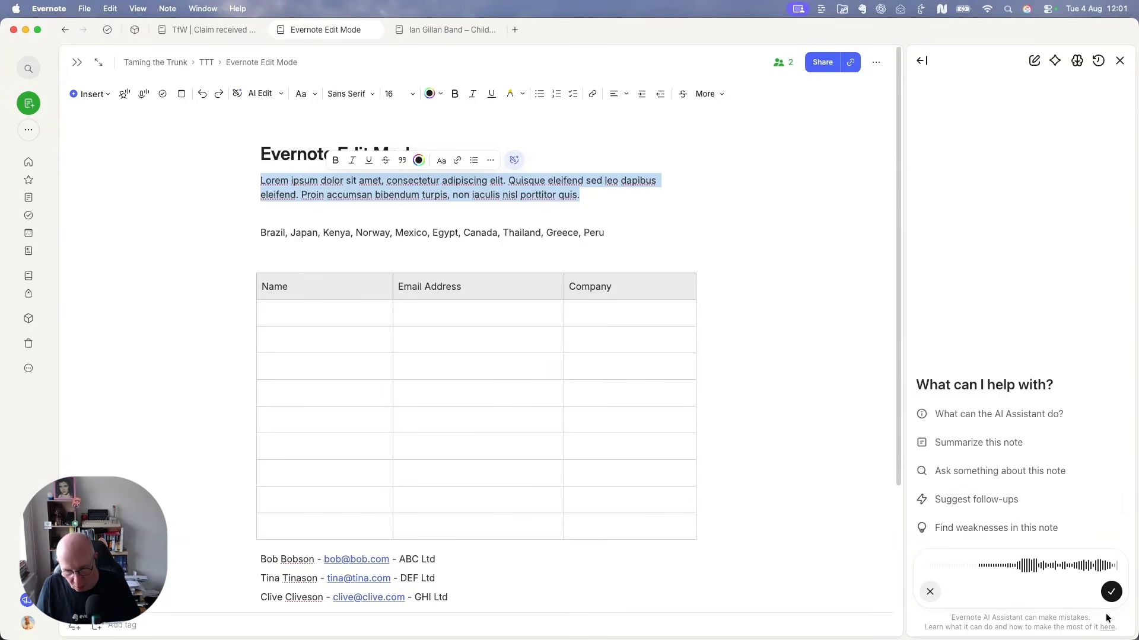
pyautogui.click(1111, 593)
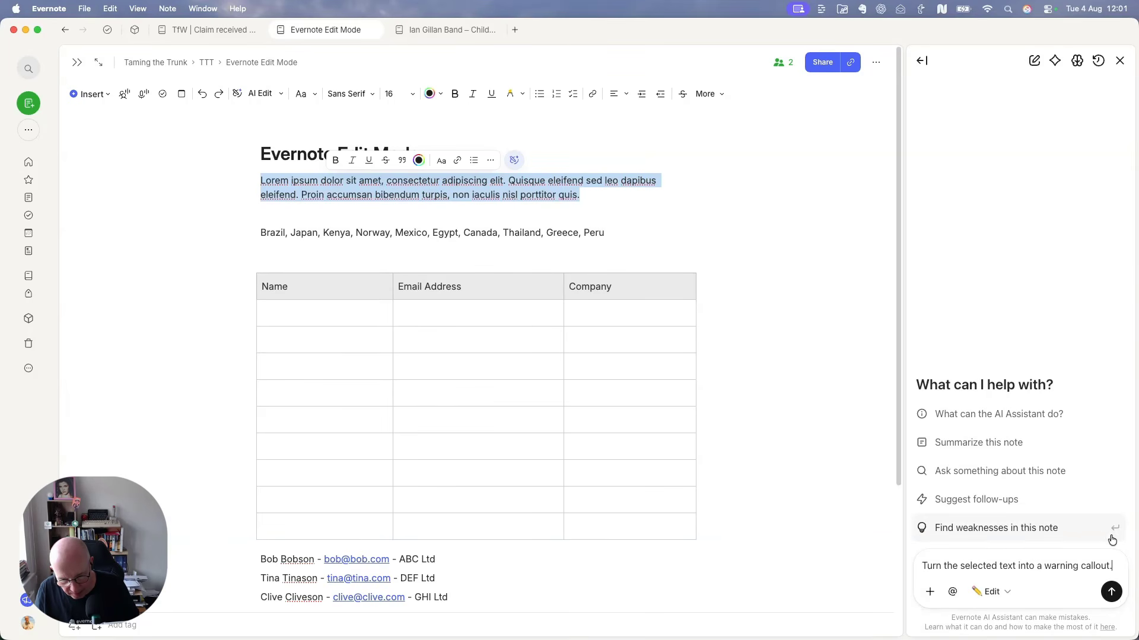
pyautogui.click(1111, 592)
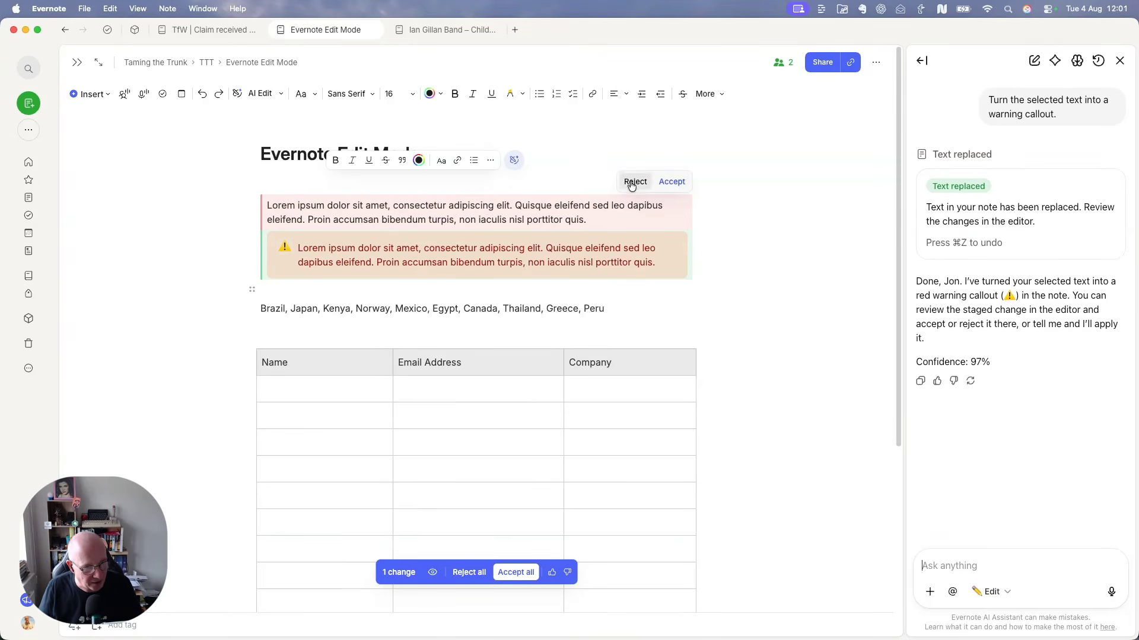
pyautogui.click(665, 186)
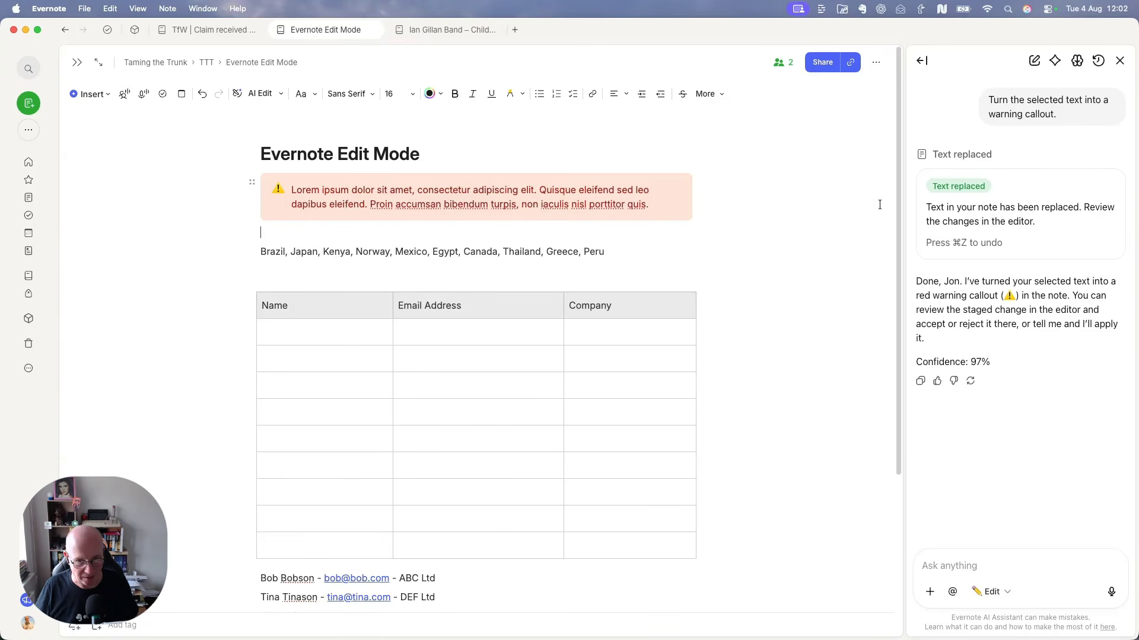
# In a new chat, have the assistant turn the selected line of countries into an alphabetical bullet list by voice request, and accept it.
pyautogui.click(1033, 60)
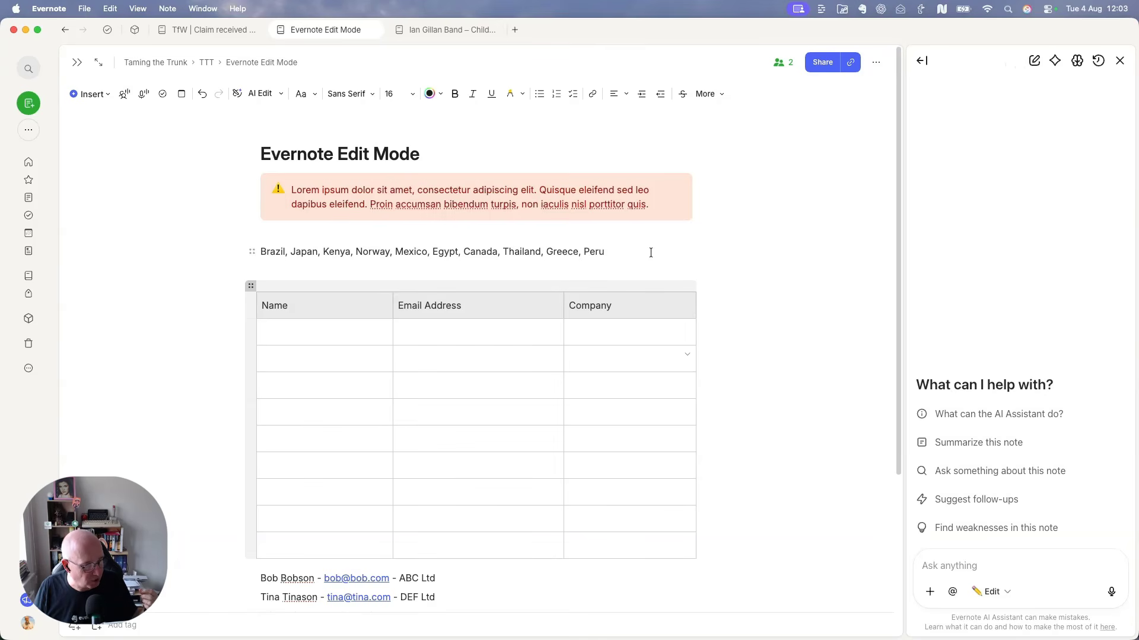
pyautogui.moveTo(629, 251); pyautogui.dragTo(260, 252)
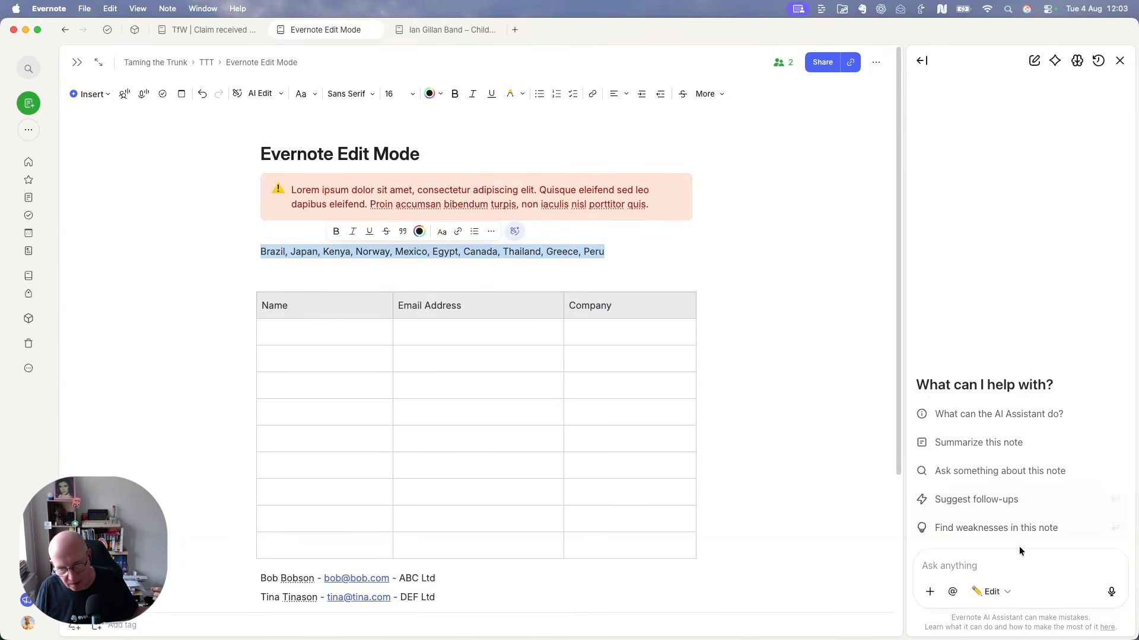
pyautogui.click(1111, 591)
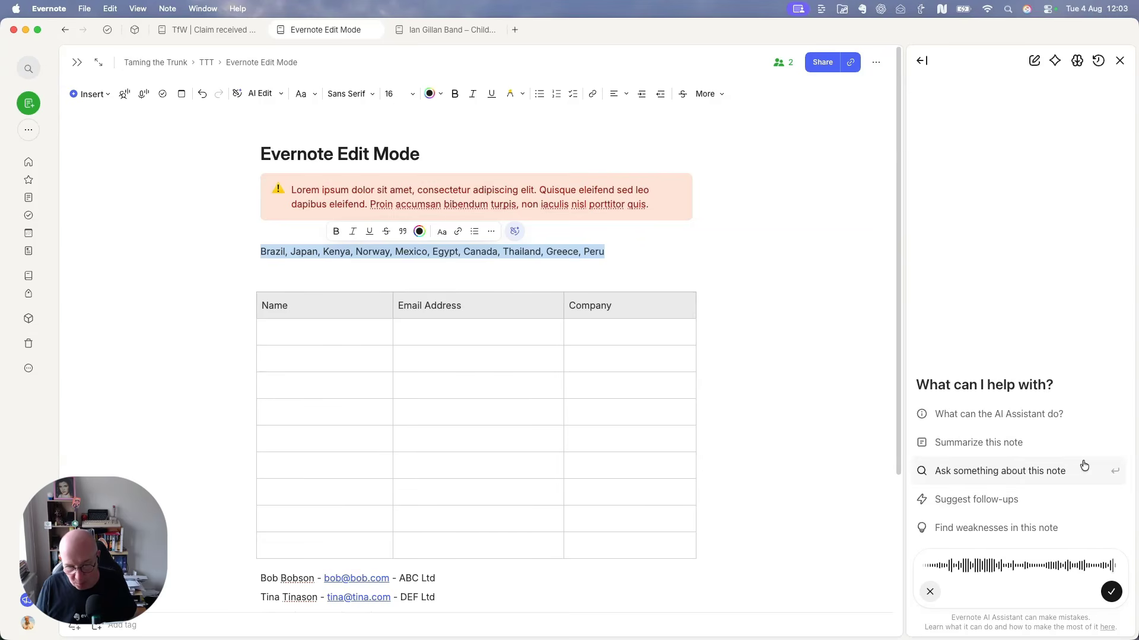
pyautogui.click(1111, 593)
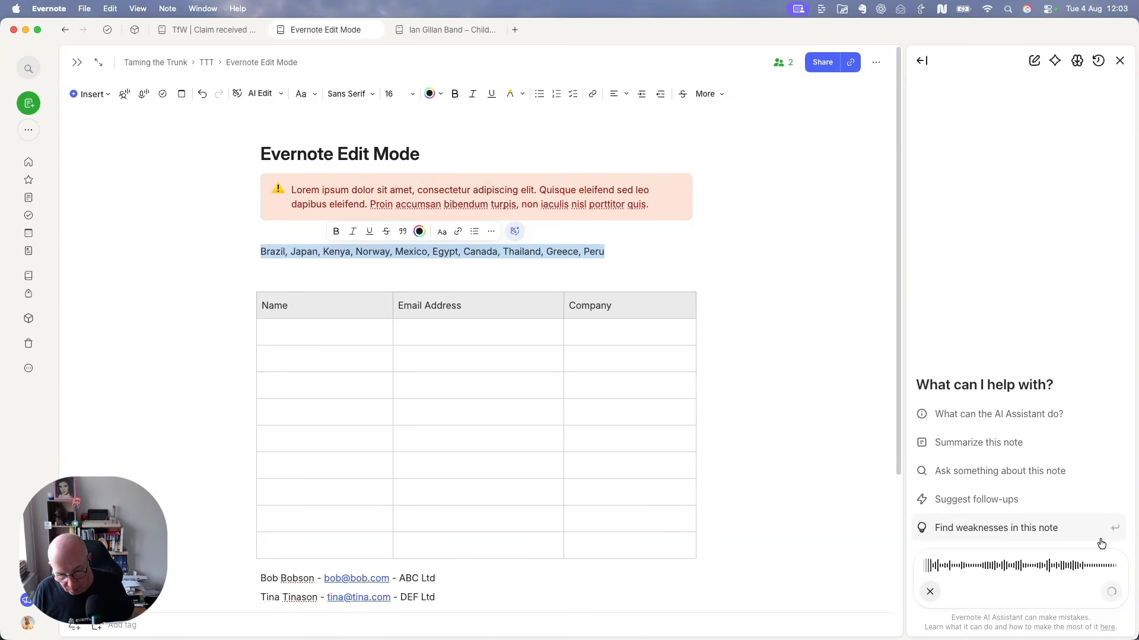
pyautogui.click(1111, 592)
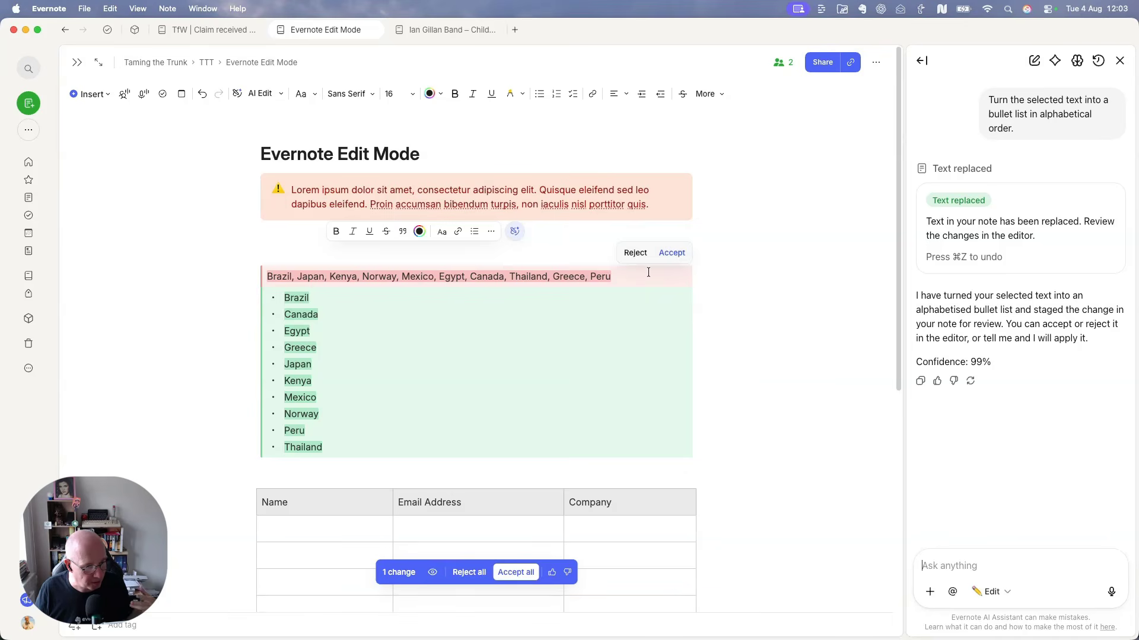
pyautogui.click(672, 254)
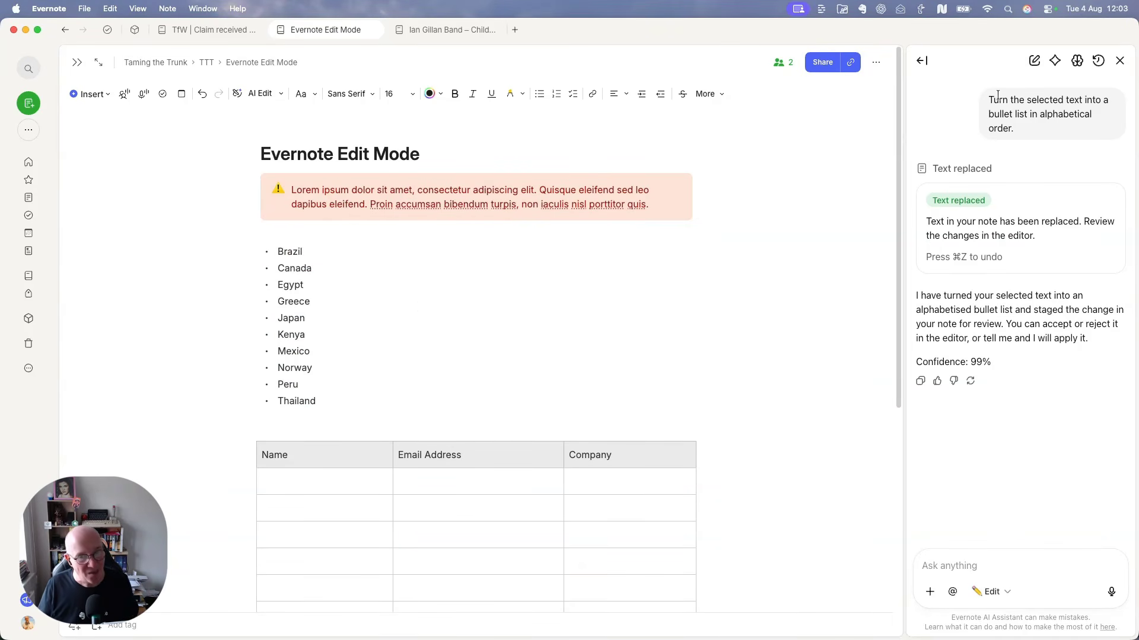
# In a new chat, ask the assistant by voice to put the selected names, email addresses and companies into the correct columns of the note's table.
pyautogui.click(1034, 61)
pyautogui.scroll(-3, 806, 289)
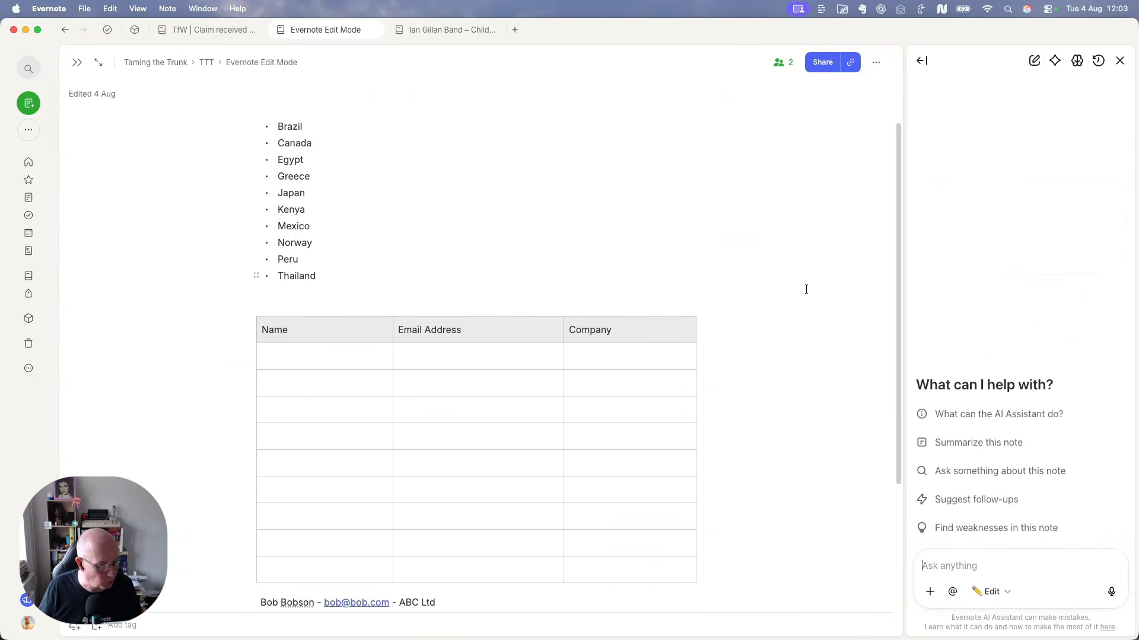
pyautogui.scroll(-3, 806, 289)
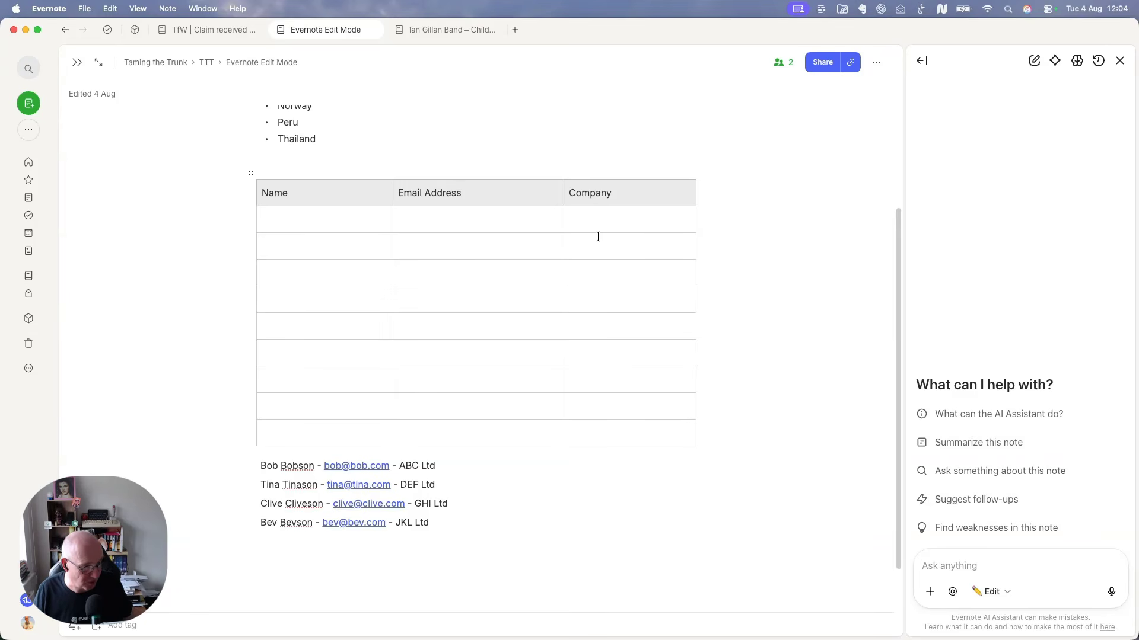
pyautogui.scroll(-1, 499, 467)
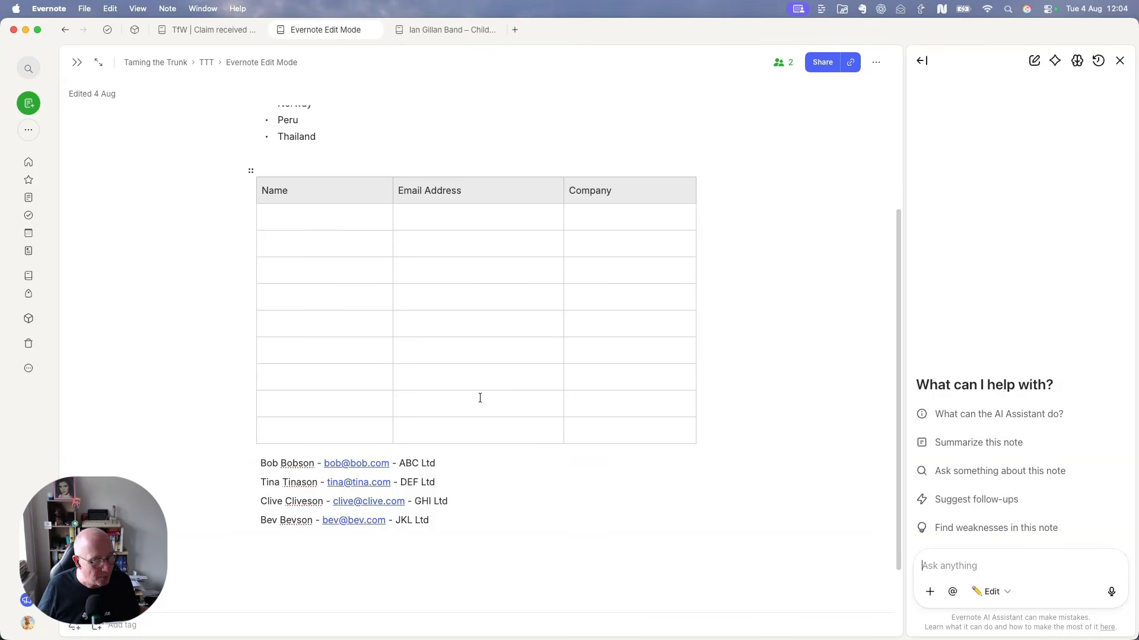
pyautogui.moveTo(445, 520); pyautogui.dragTo(262, 468)
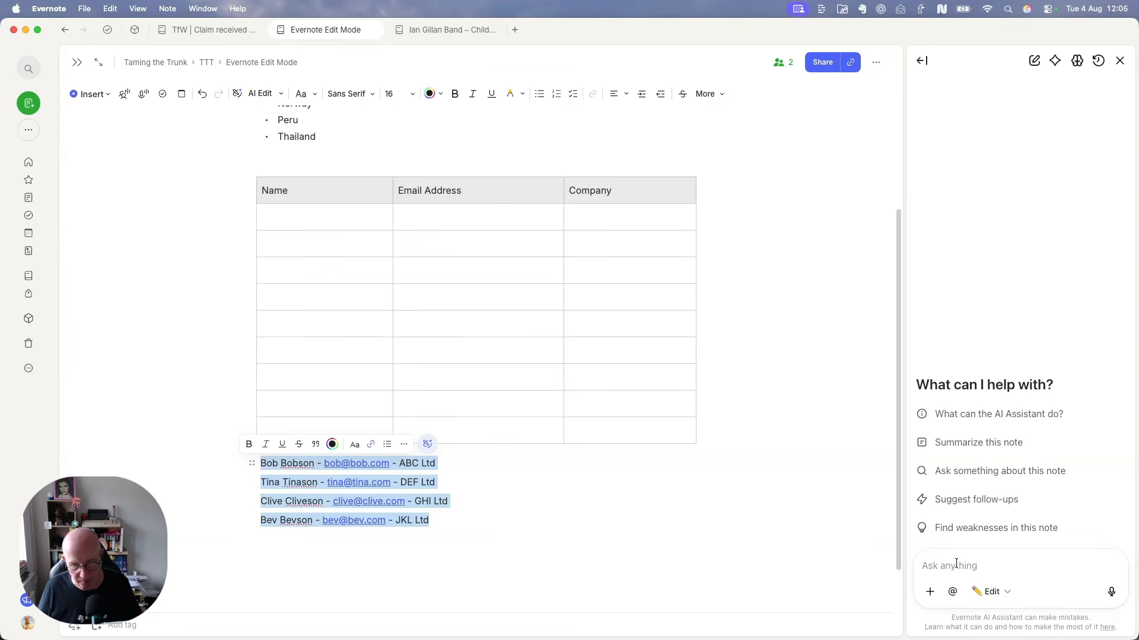
pyautogui.click(1112, 587)
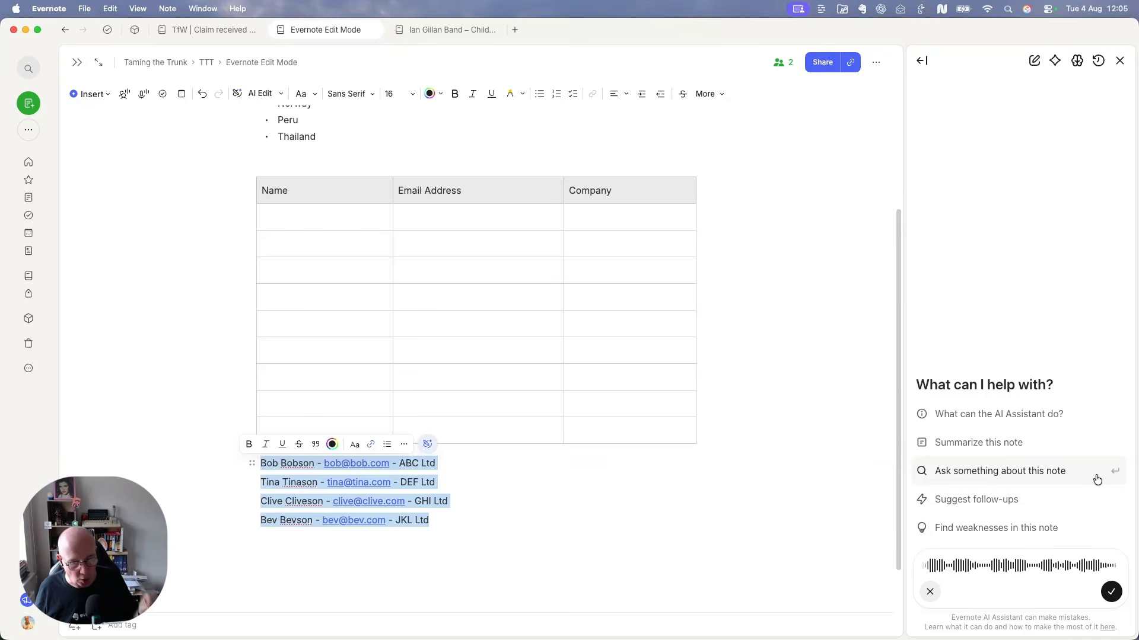
pyautogui.click(1109, 593)
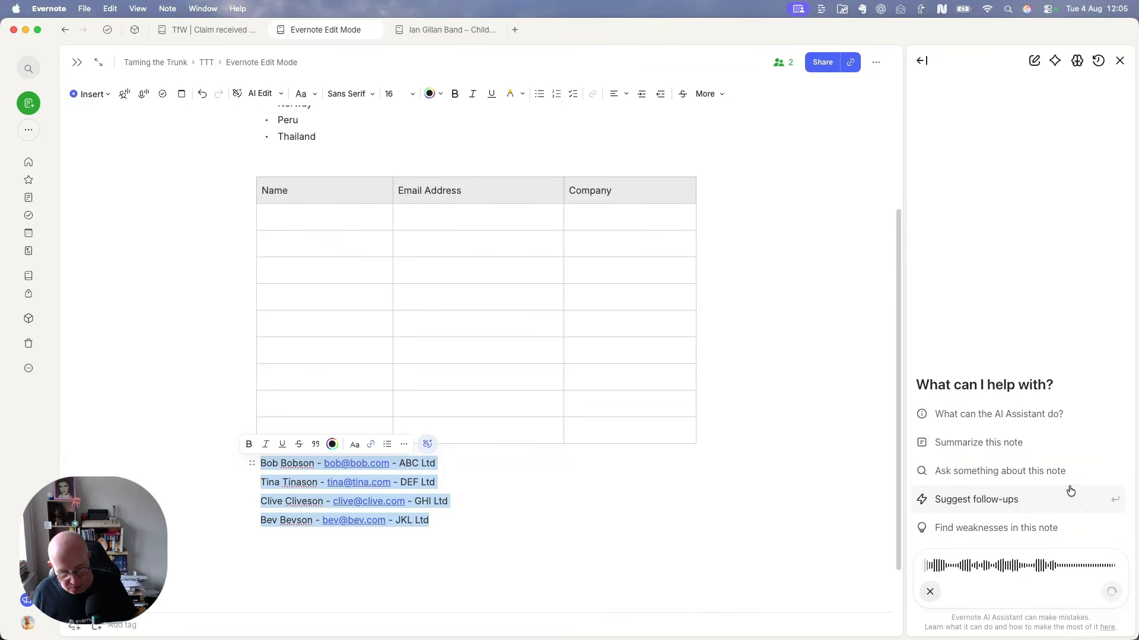
pyautogui.click(1110, 591)
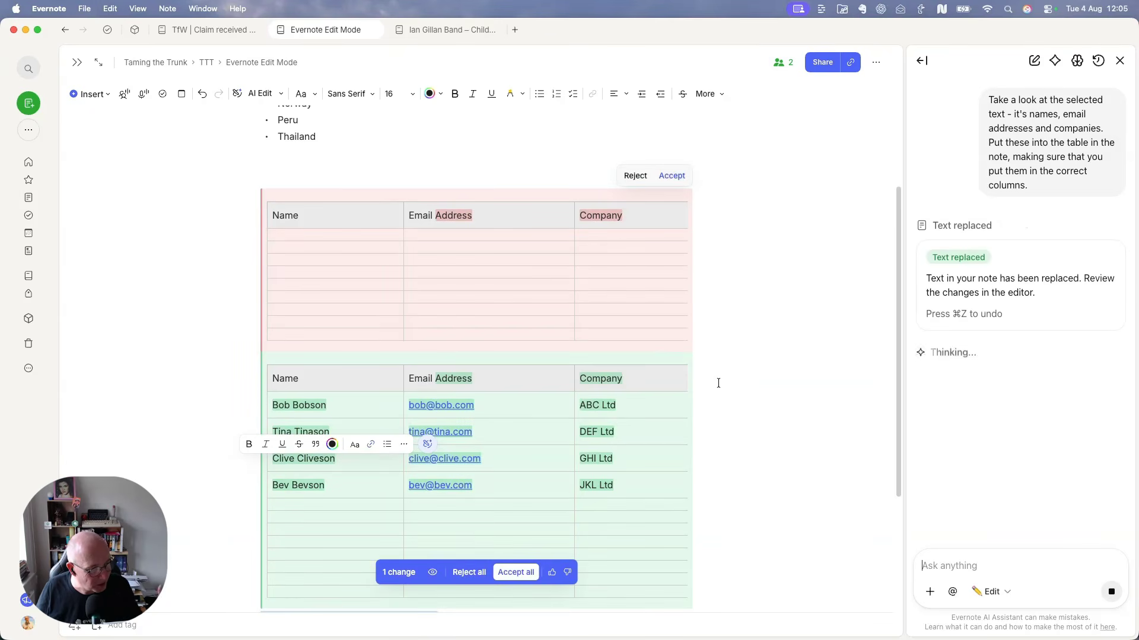
# Review the proposed contact table, accept all changes and deselect the contact lines below it.
pyautogui.scroll(-3, 557, 391)
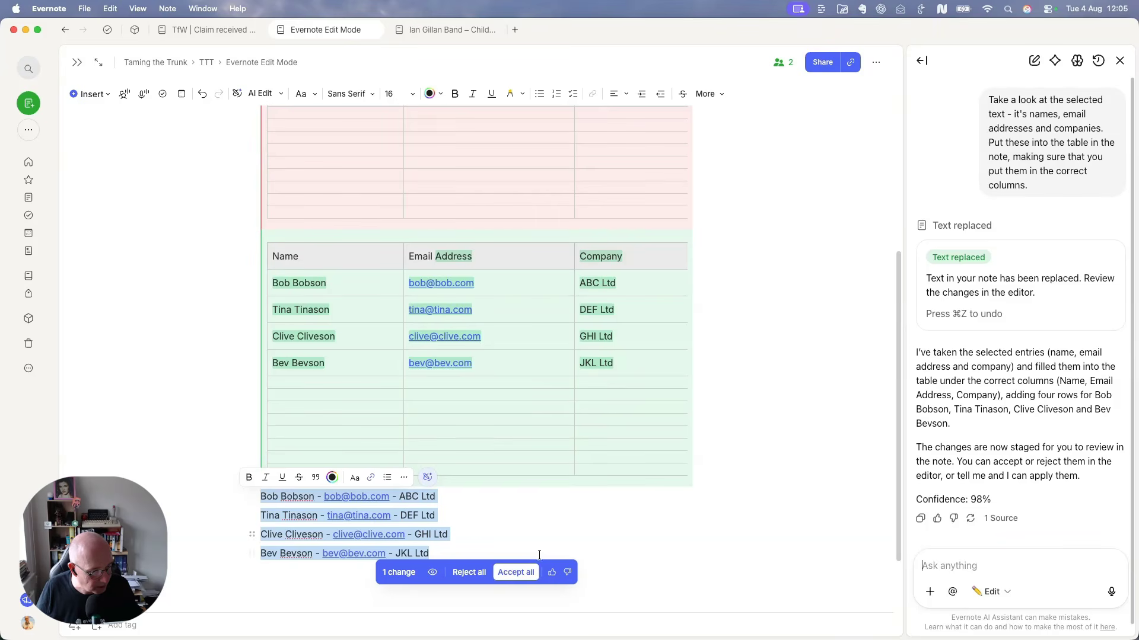
pyautogui.click(518, 572)
pyautogui.scroll(3, 670, 407)
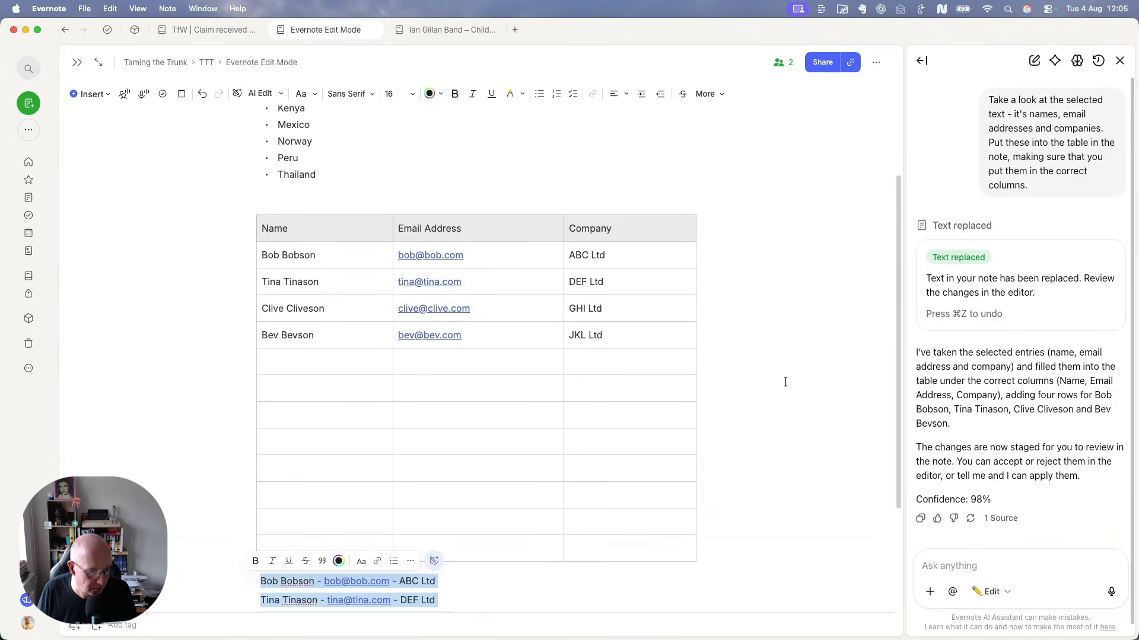
pyautogui.click(785, 382)
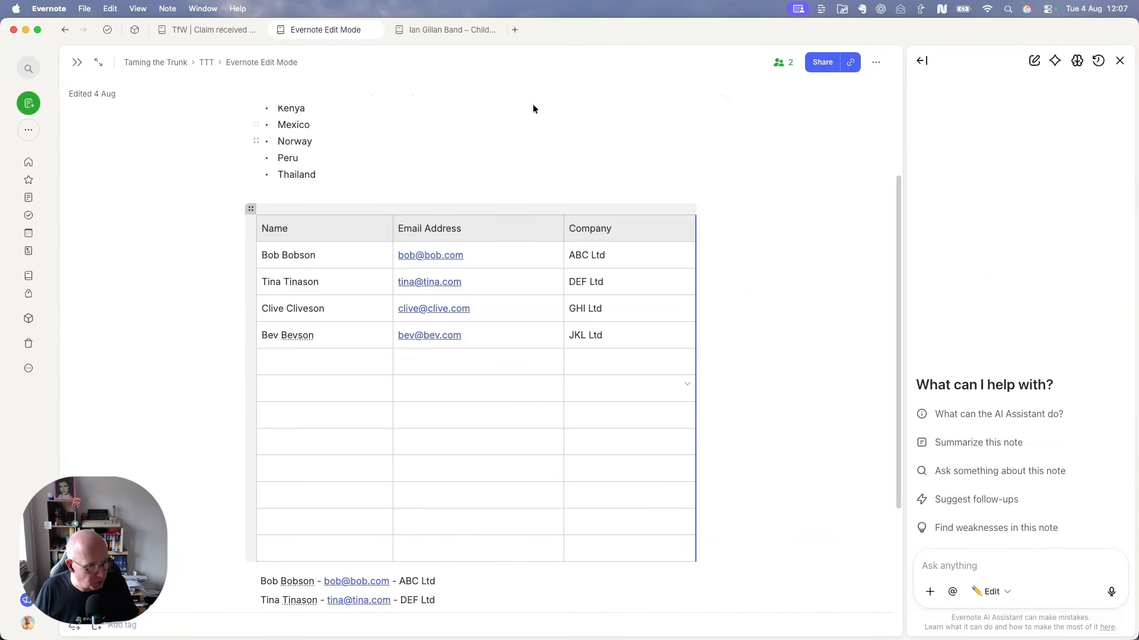
# In the Ian Gillan Band note, enable web search and ask by voice for summarized LP production notes and chart positions at the note's bottom.
pyautogui.click(441, 30)
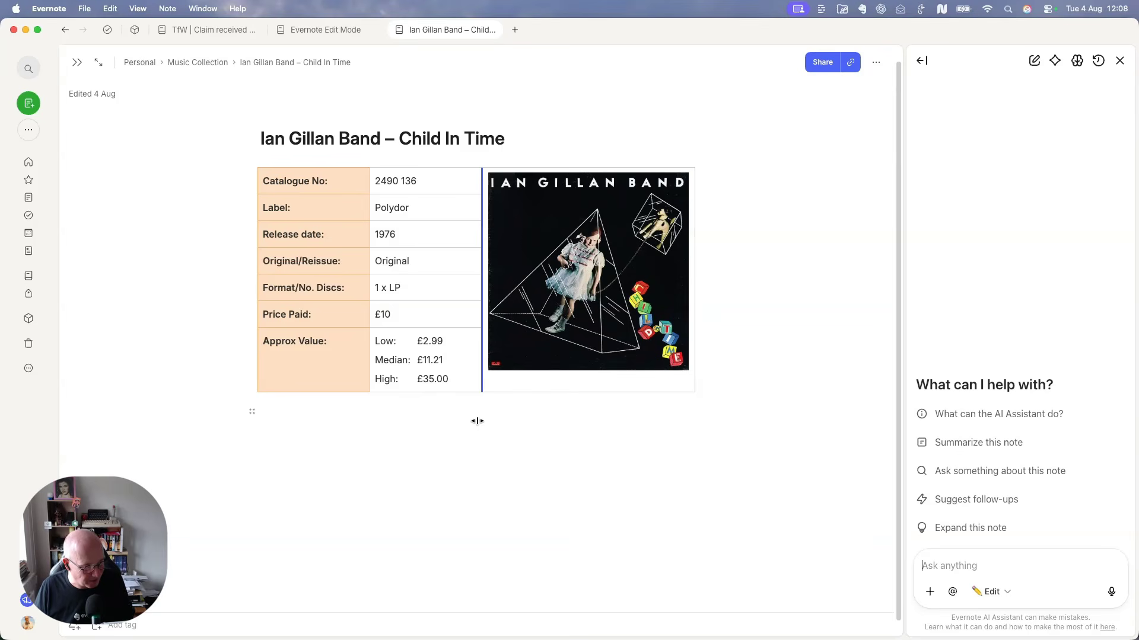
pyautogui.click(453, 427)
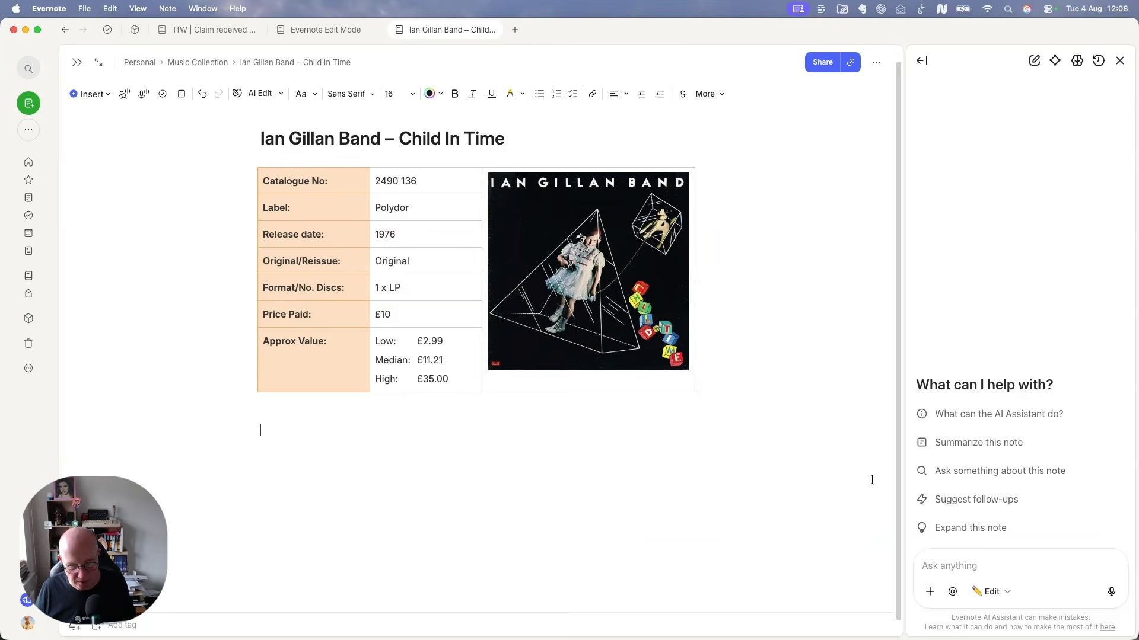
pyautogui.click(930, 592)
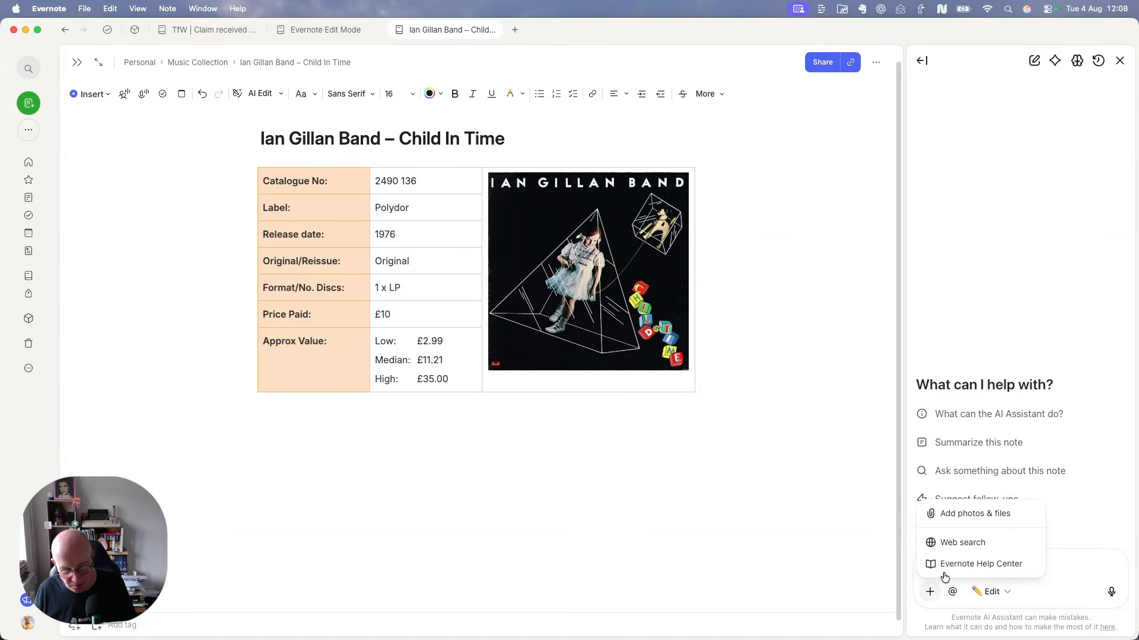
pyautogui.click(951, 542)
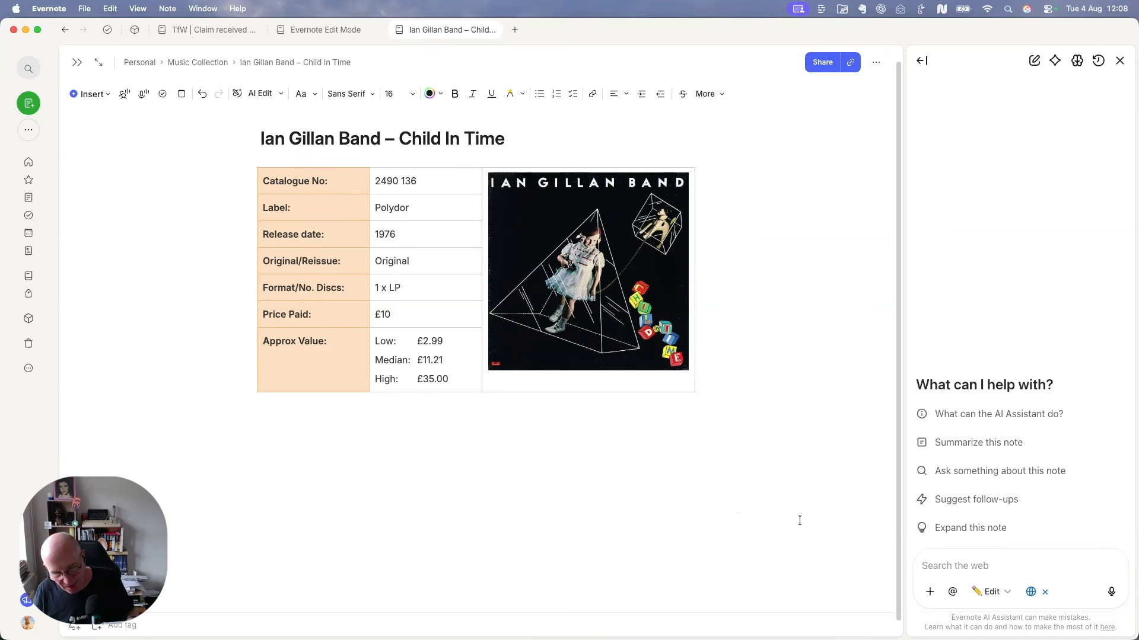
pyautogui.click(1110, 592)
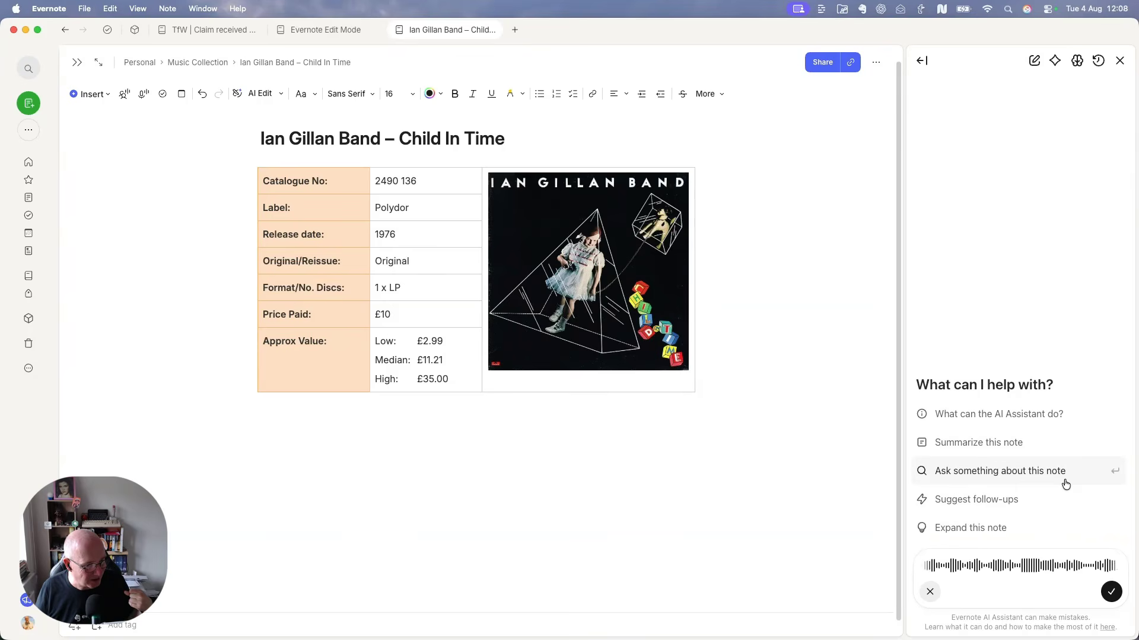
pyautogui.click(1111, 592)
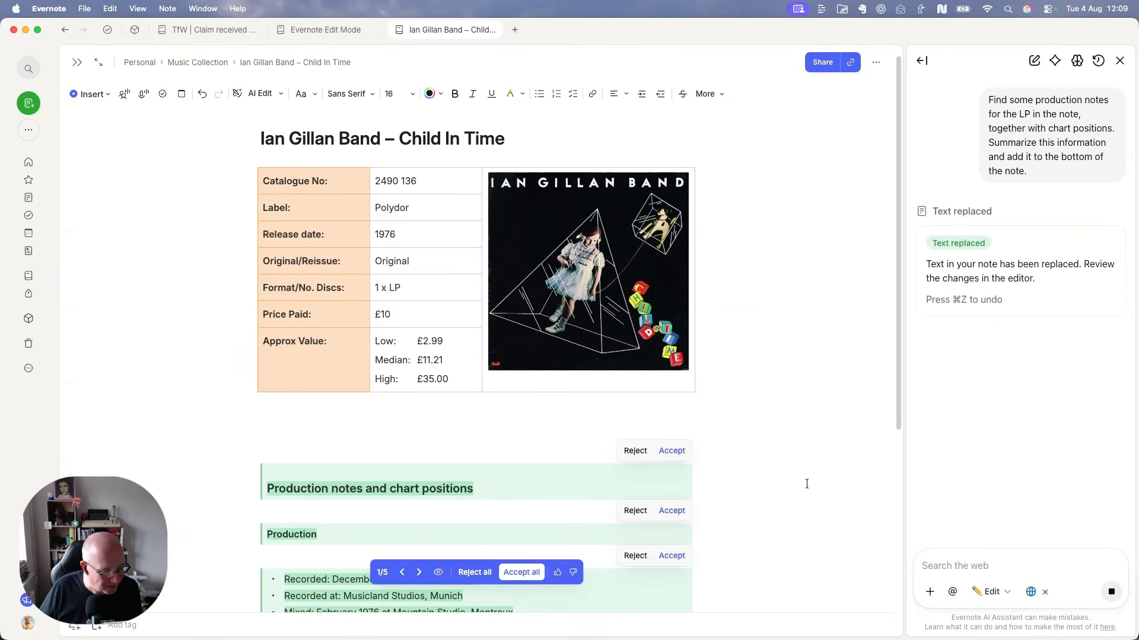
# Review the proposed production notes and chart positions section below the album table and accept all its changes.
pyautogui.scroll(-5, 806, 484)
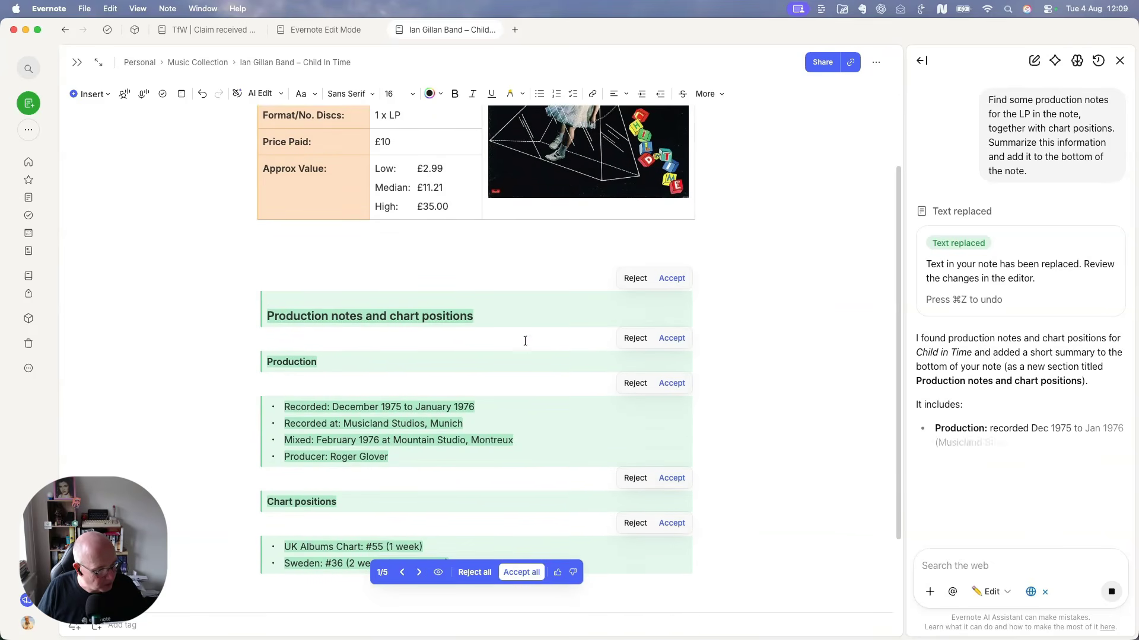
pyautogui.scroll(-1, 525, 341)
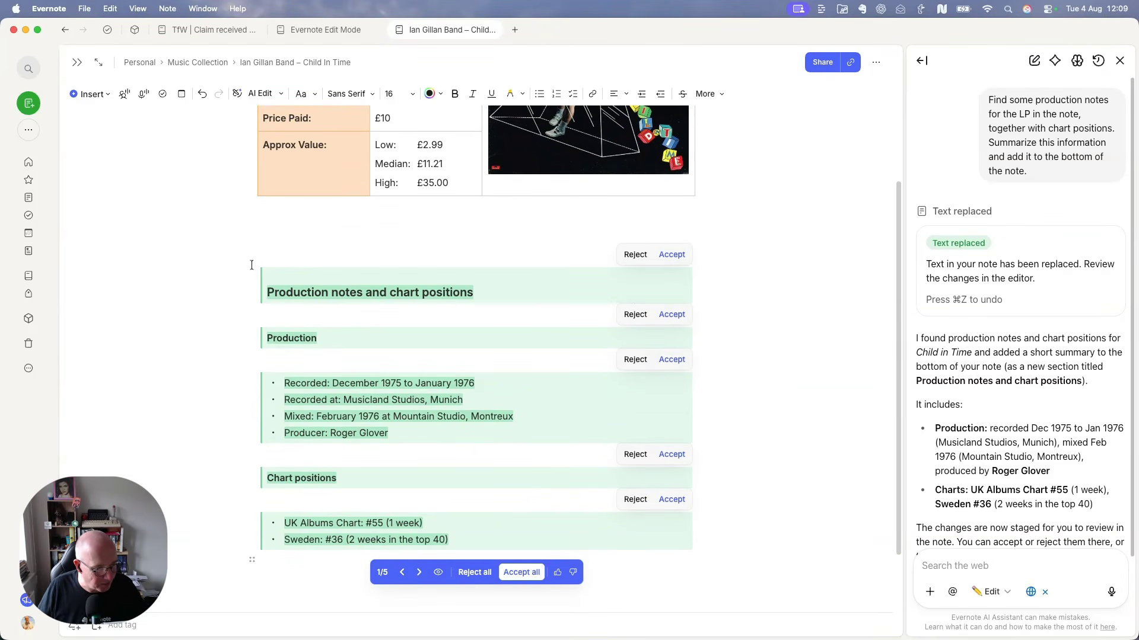
pyautogui.click(521, 573)
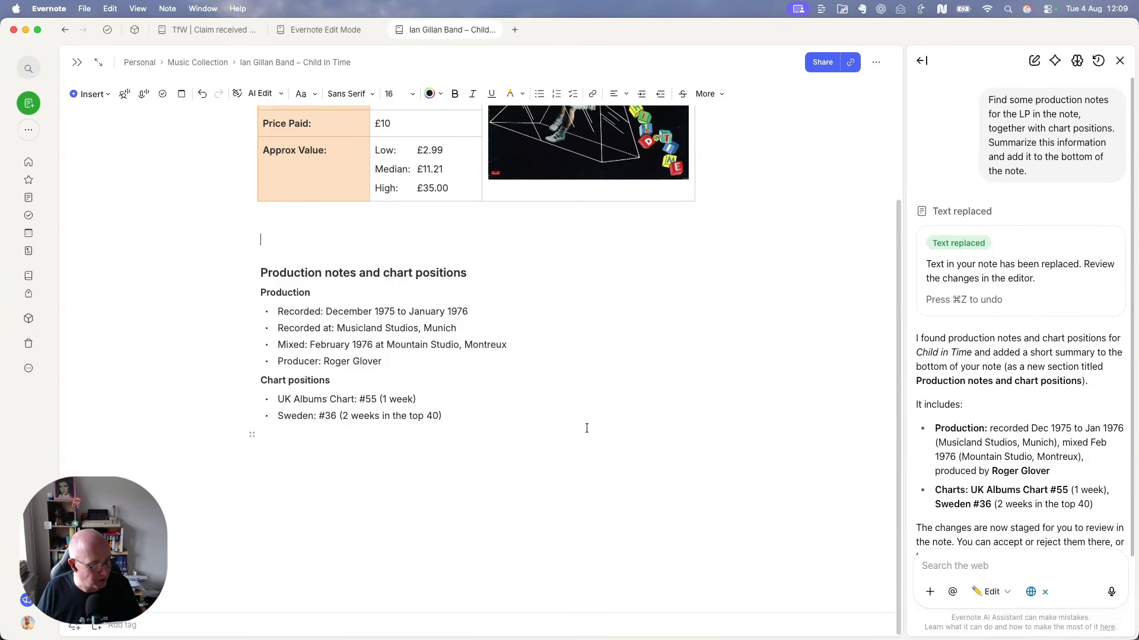
pyautogui.scroll(2, 652, 429)
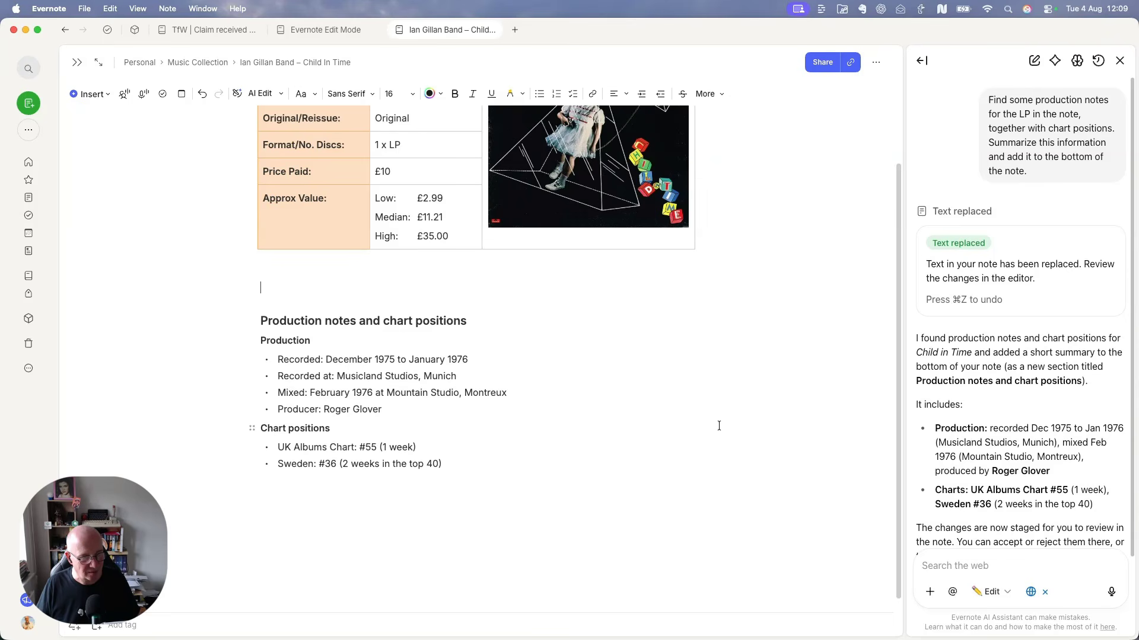